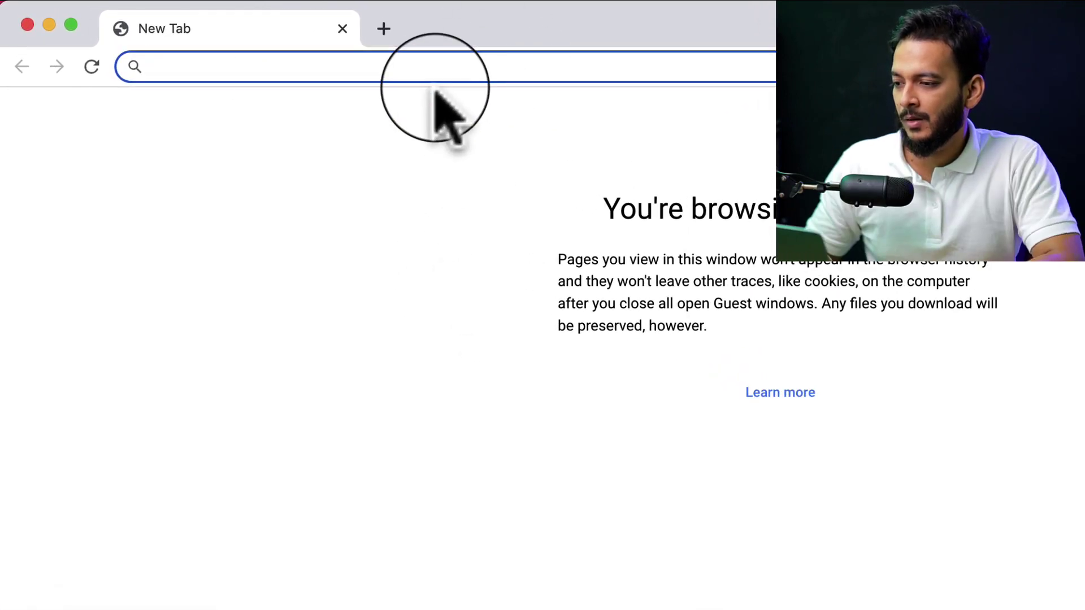
Load tastewp.com in Google Chrome.
text(tastewp)
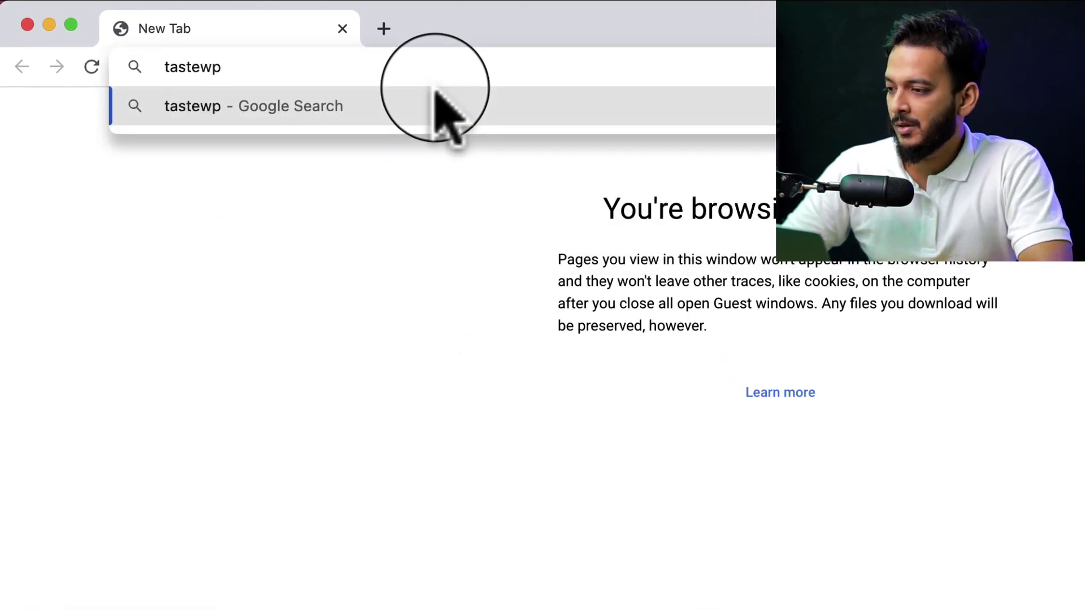
text(.com)
key(Return)
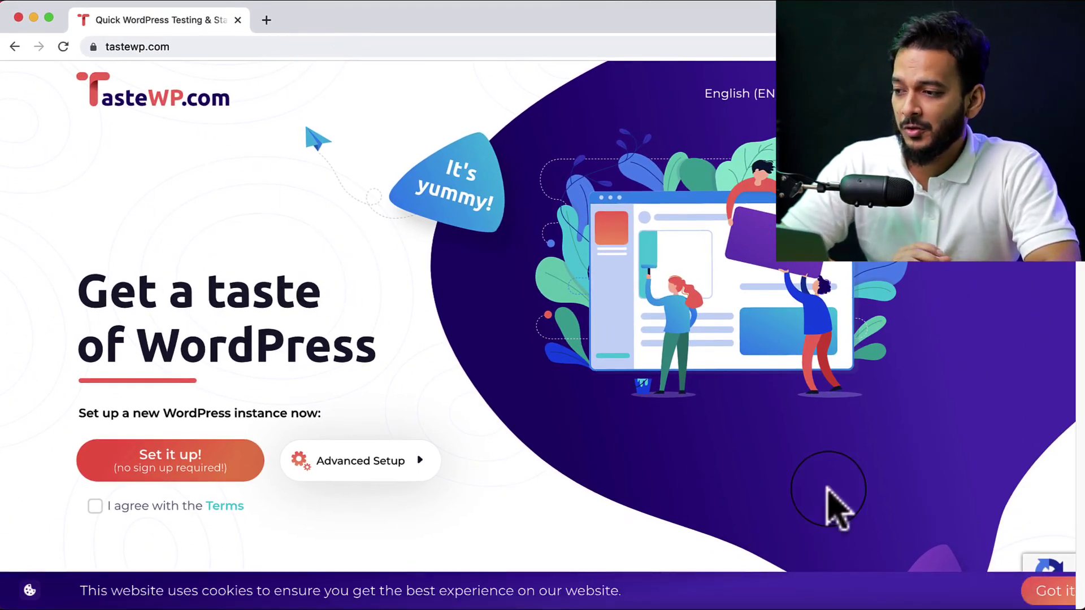
Dismiss the cookie banner and expand the FAQ answer 'How long are the sites live?'.
click(1040, 593)
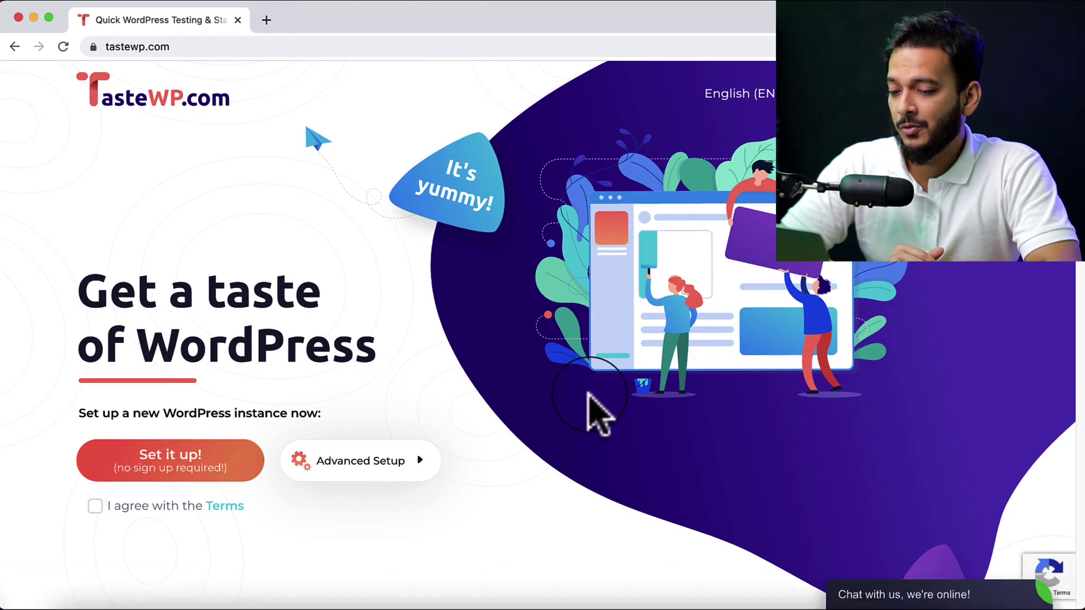
scroll(593, 410, down, 10)
scroll(589, 396, down, 15)
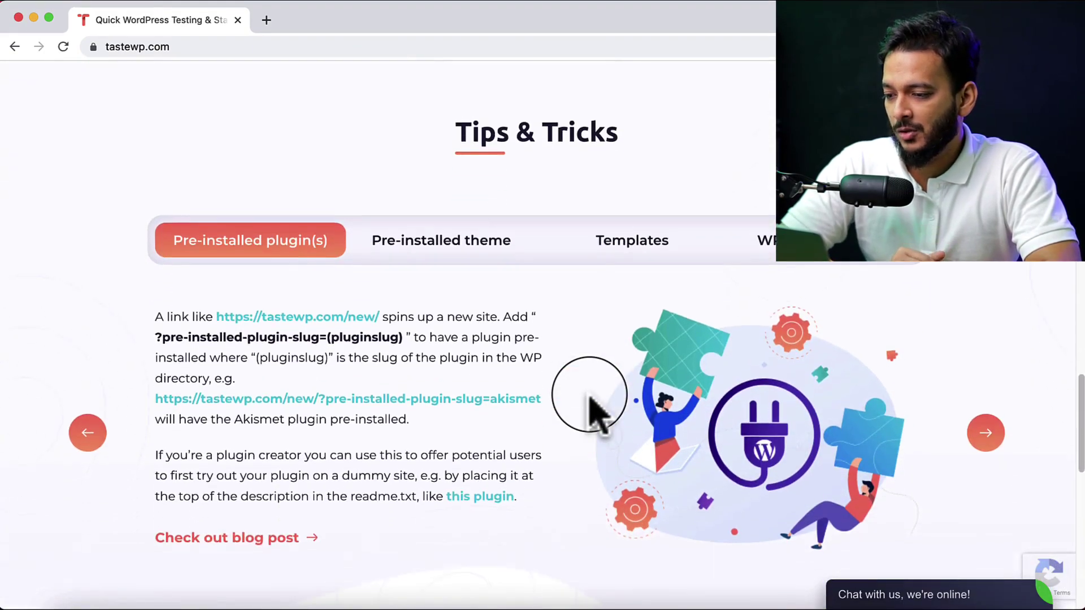
scroll(588, 400, down, 2)
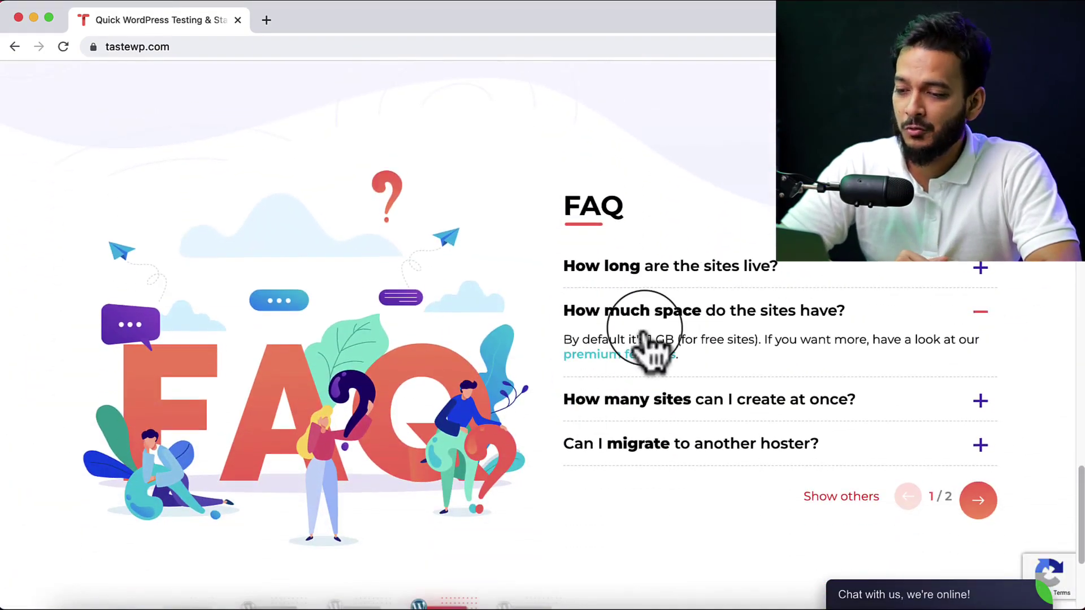
scroll(664, 271, down, 1)
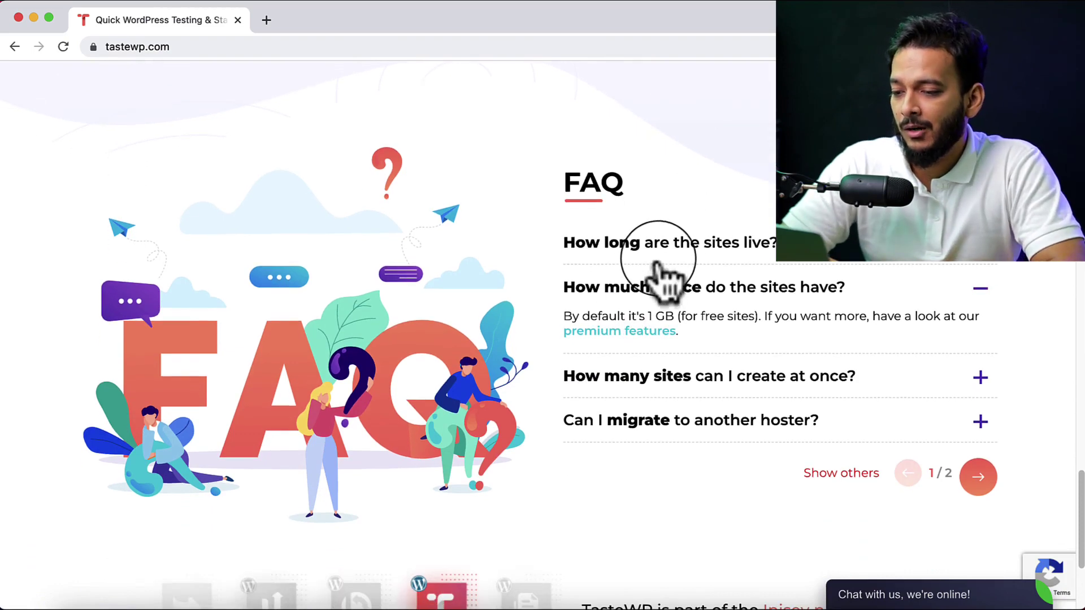
click(667, 254)
triple_click(667, 254)
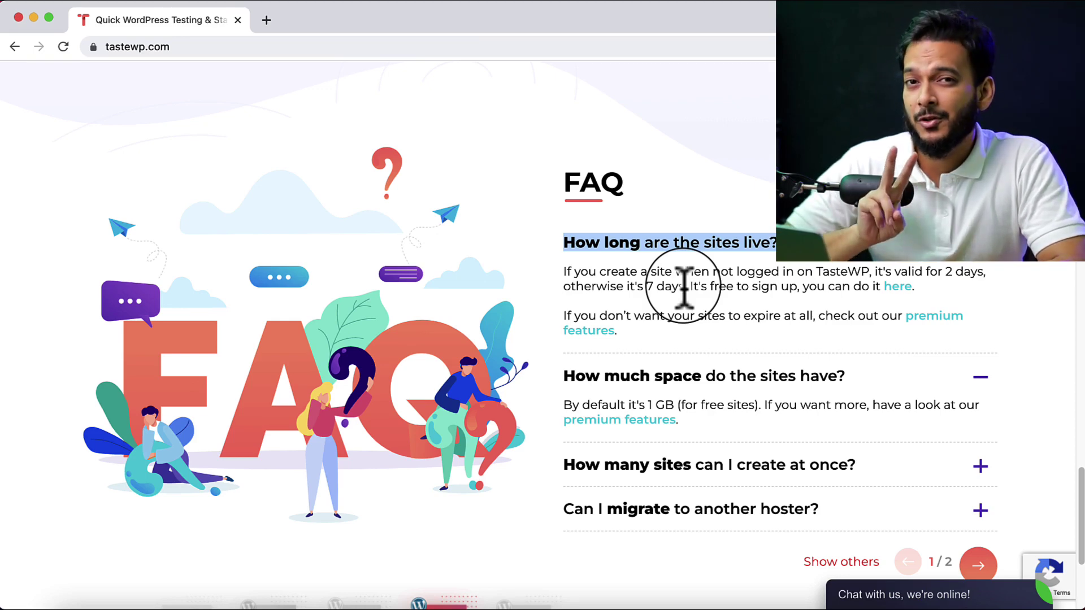
Expand the FAQ answers 'How many sites can I create at once?' and 'Can I migrate to another hoster?'.
scroll(797, 333, down, 2)
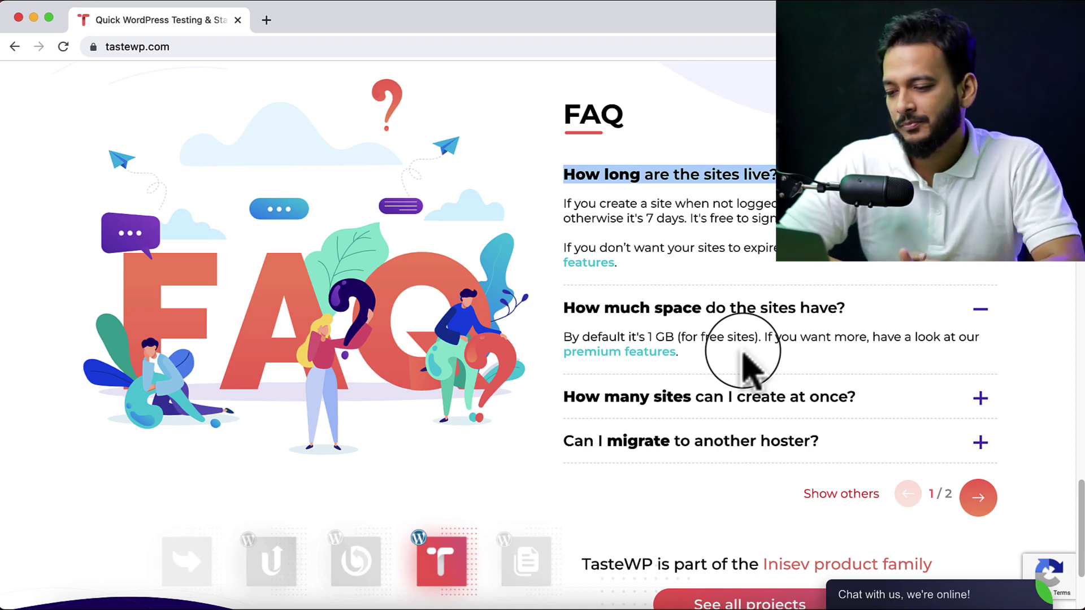
scroll(749, 364, down, 2)
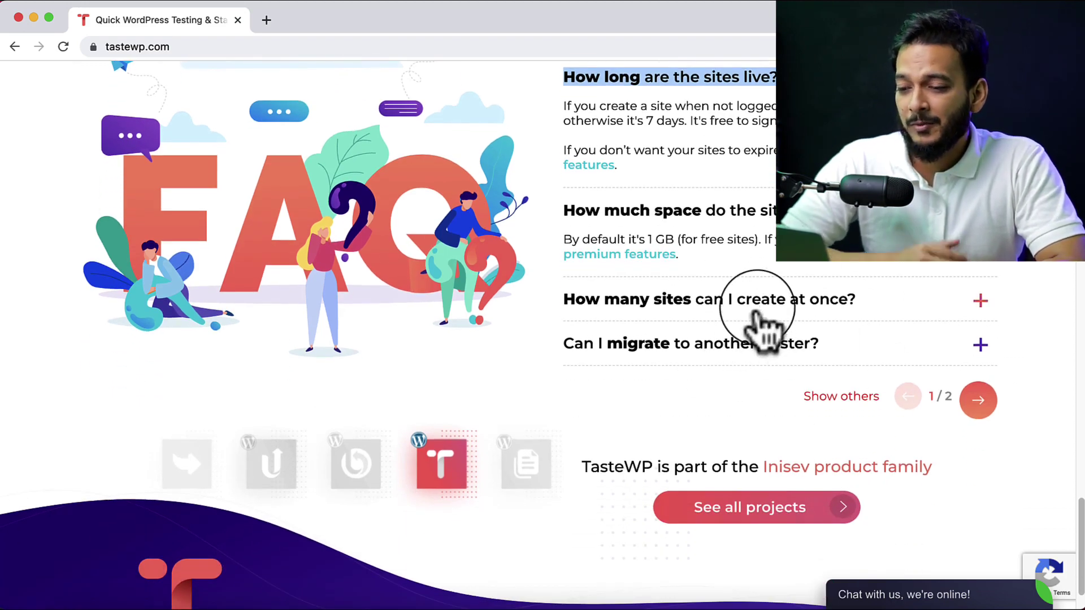
click(707, 305)
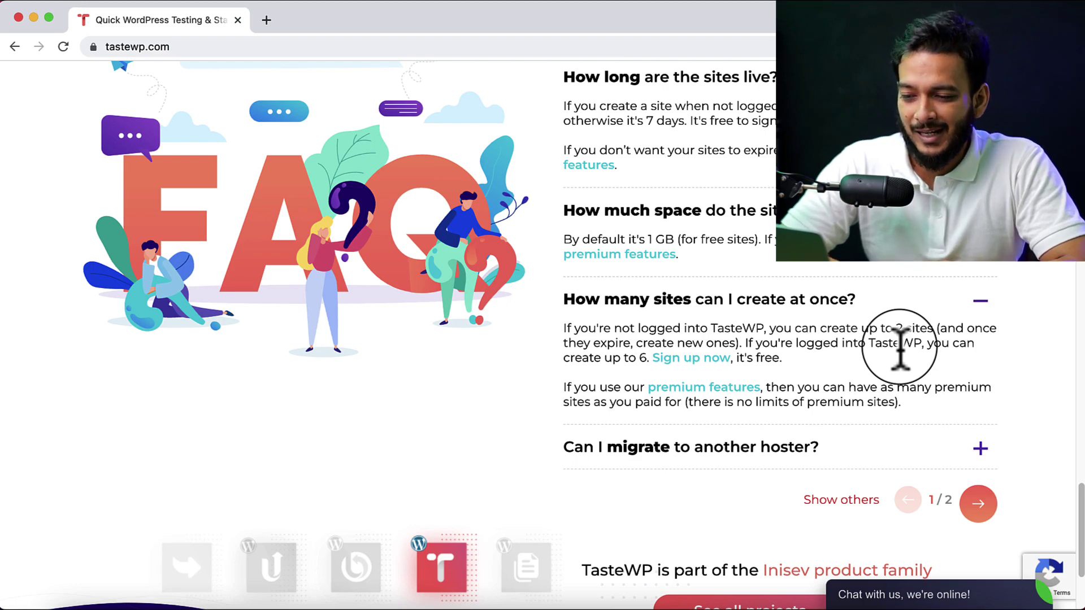
scroll(900, 347, down, 5)
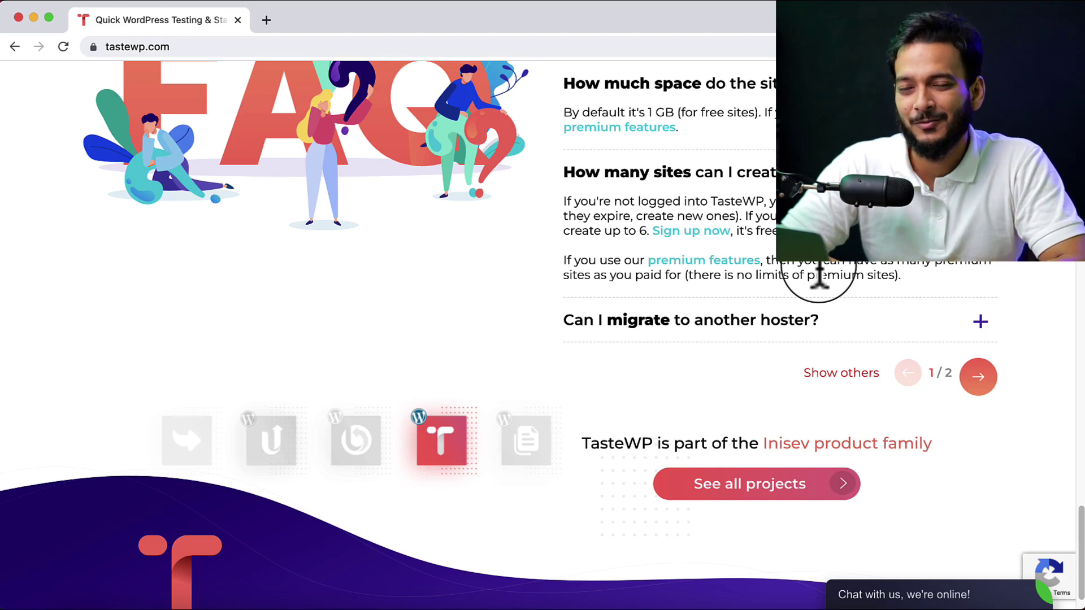
scroll(819, 278, down, 1)
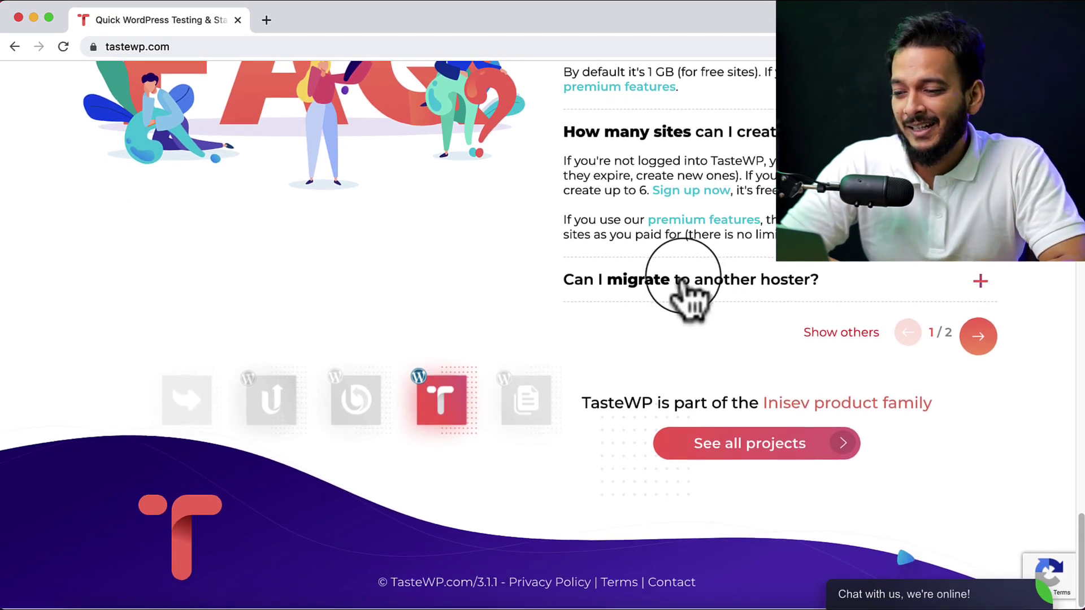
click(689, 284)
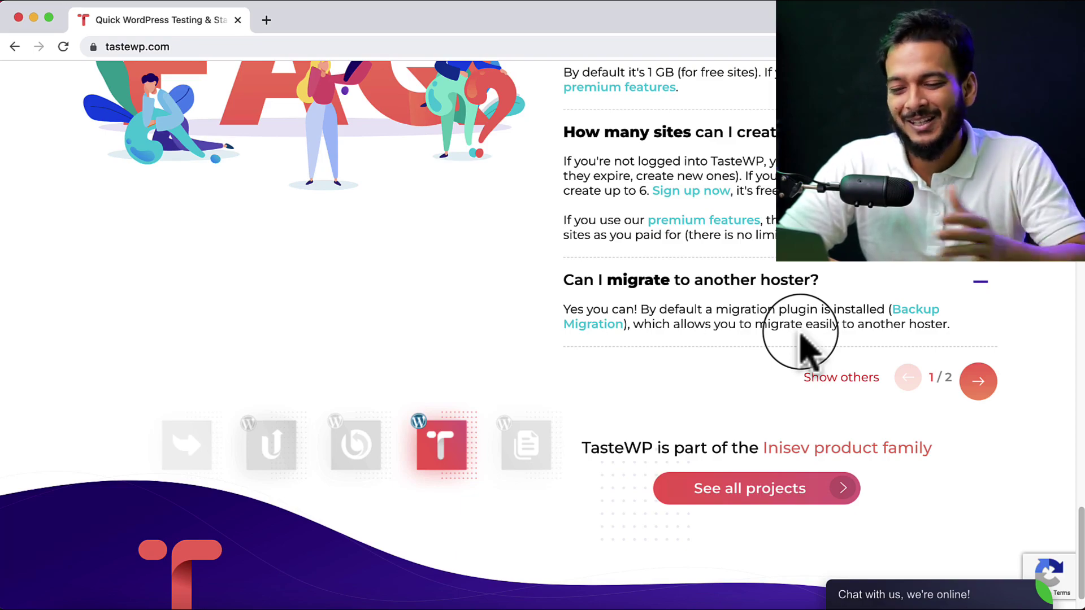
scroll(803, 347, up, 15)
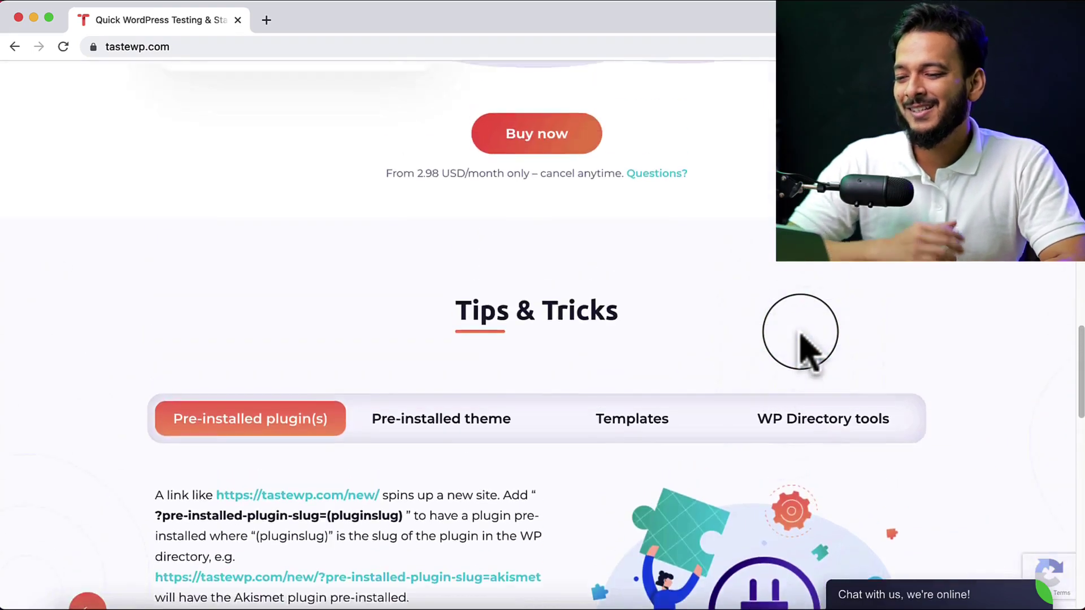
Agree to the TasteWP Terms and set up a new free WordPress site, Send Beam.
scroll(800, 347, up, 10)
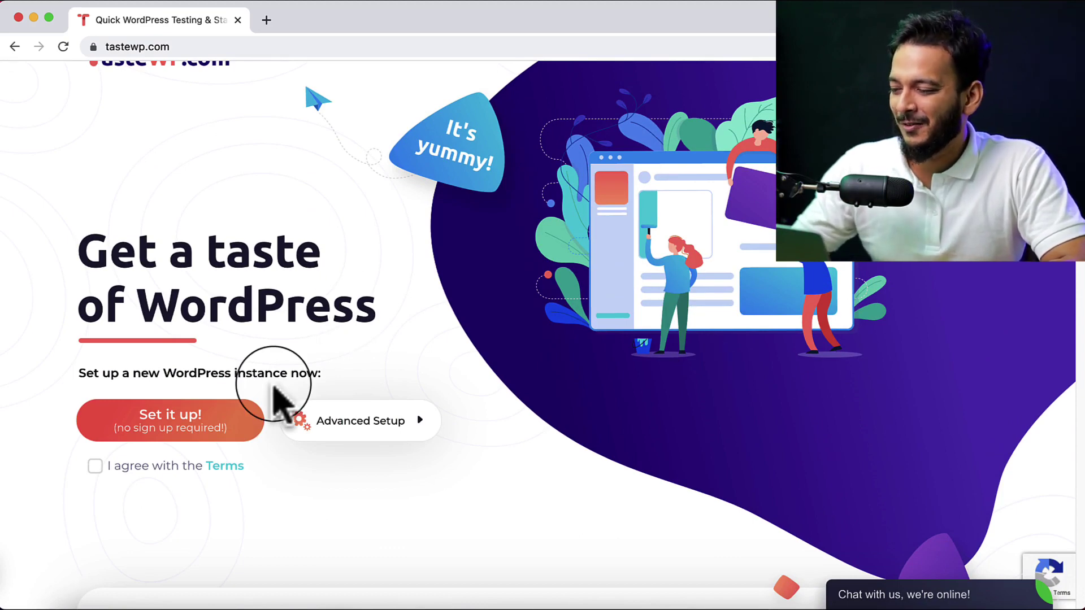
click(215, 433)
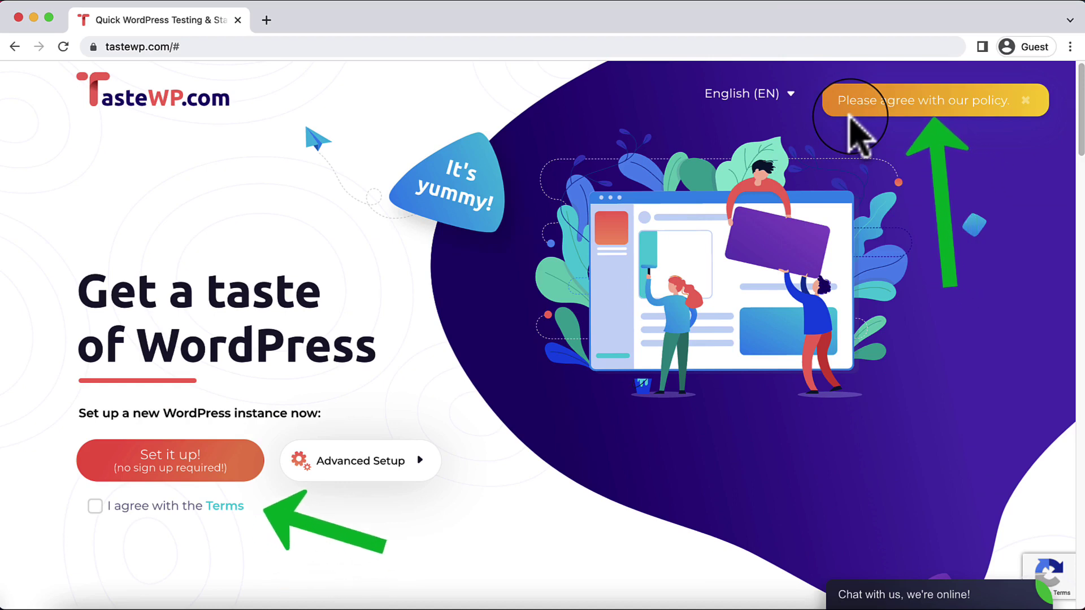
click(95, 512)
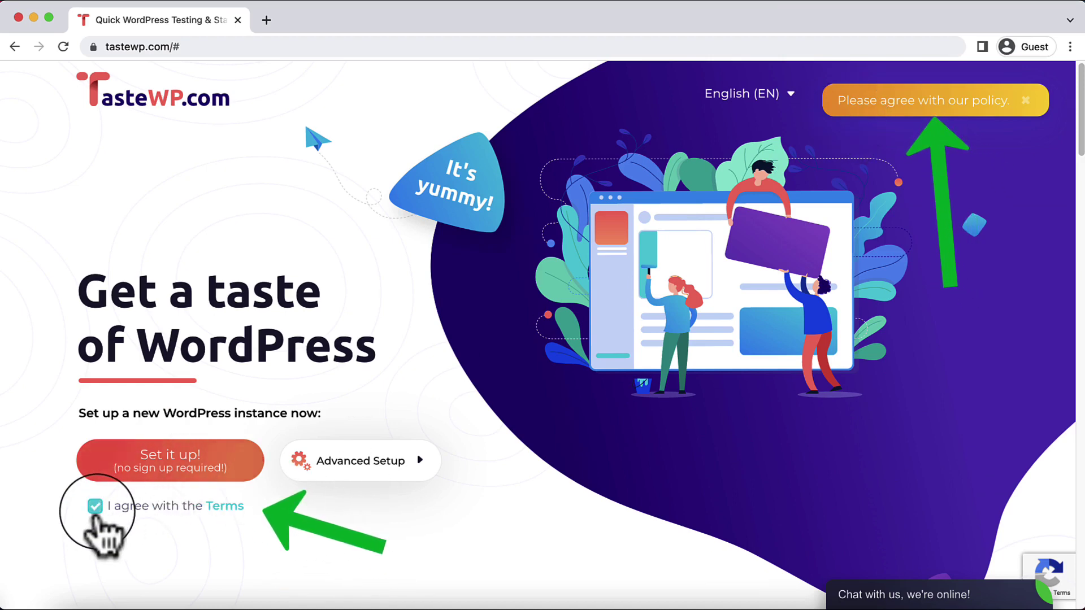
click(167, 469)
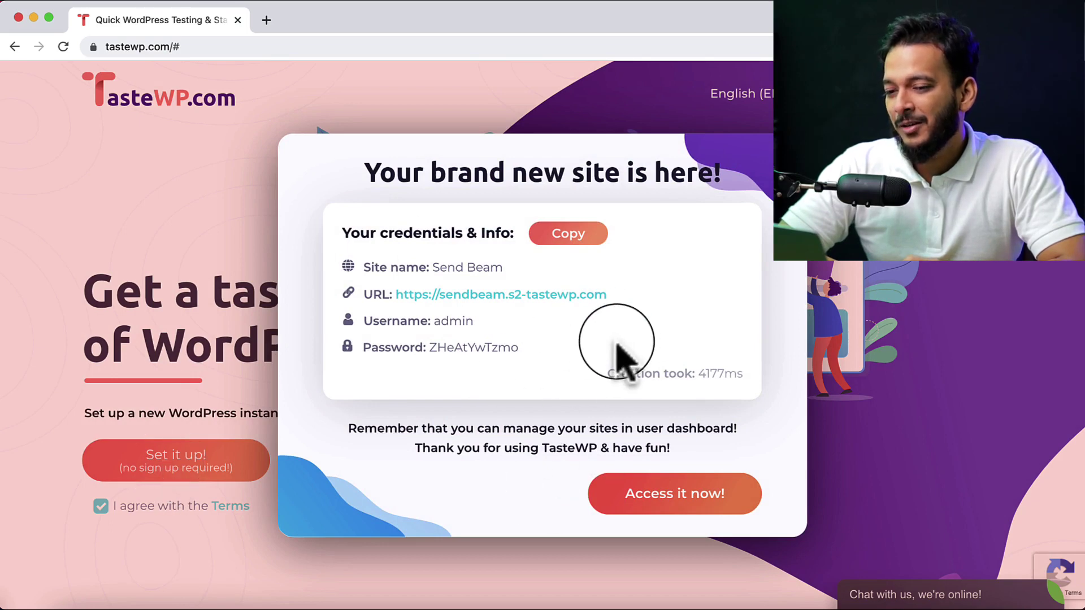
Copy the Send Beam site's login credentials and open its site URL in a new tab.
click(567, 233)
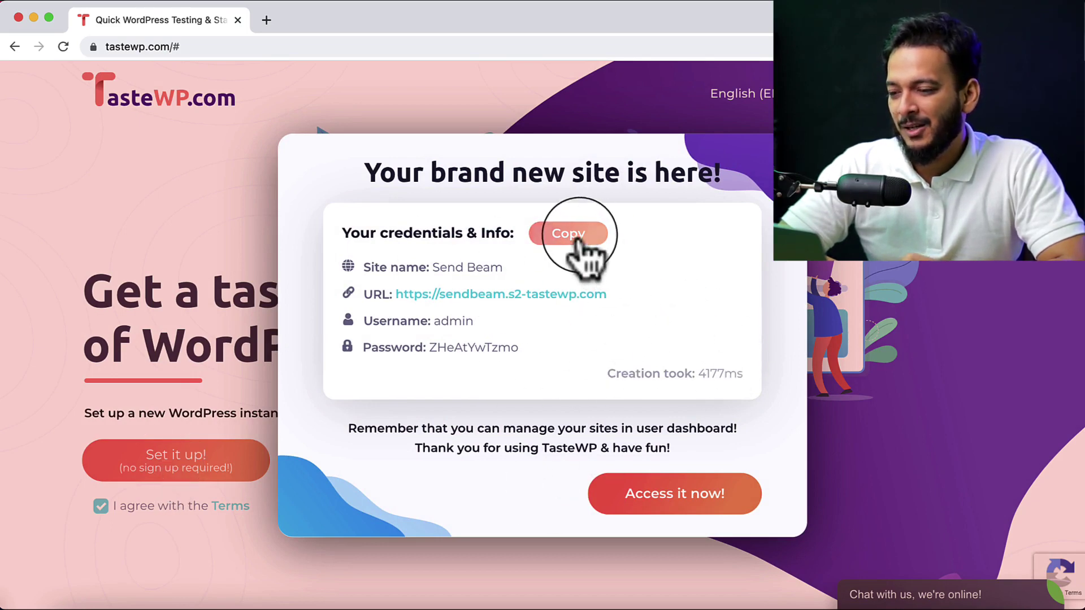
drag(528, 357, 386, 266)
click(616, 272)
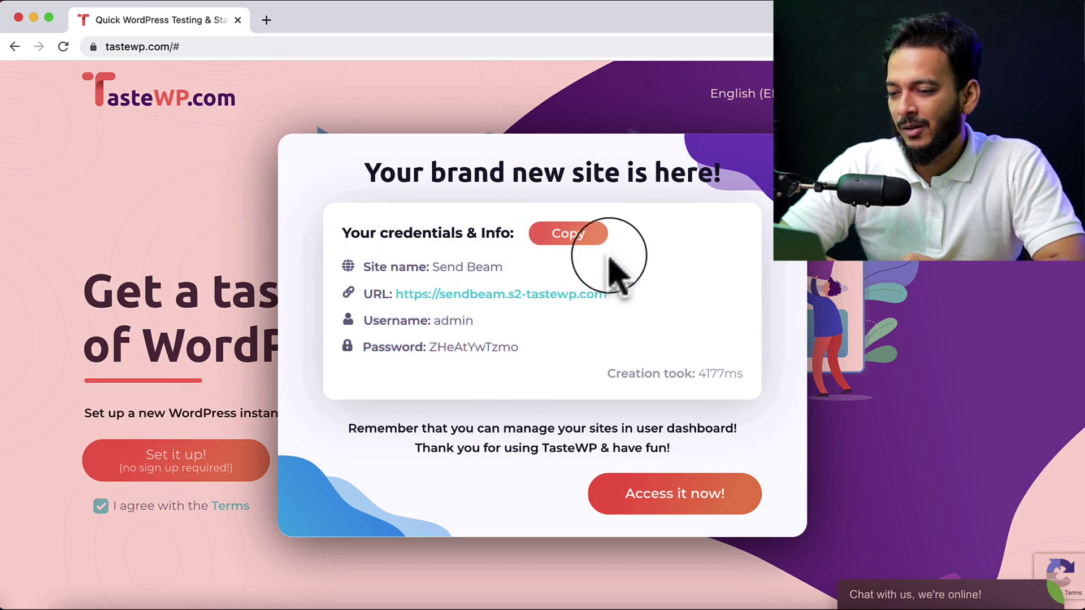
click(574, 240)
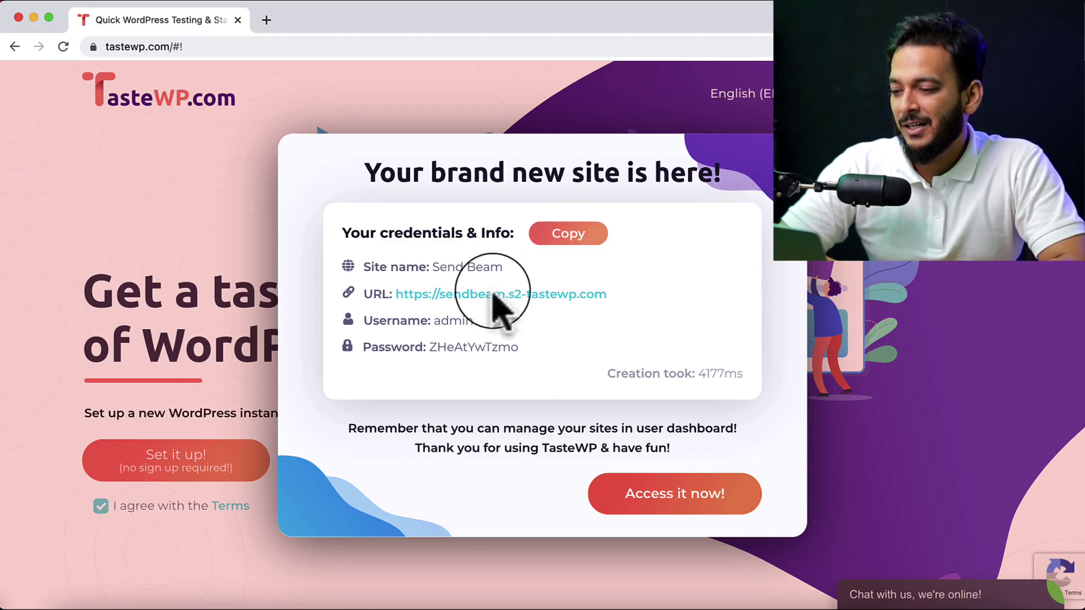
click(529, 295)
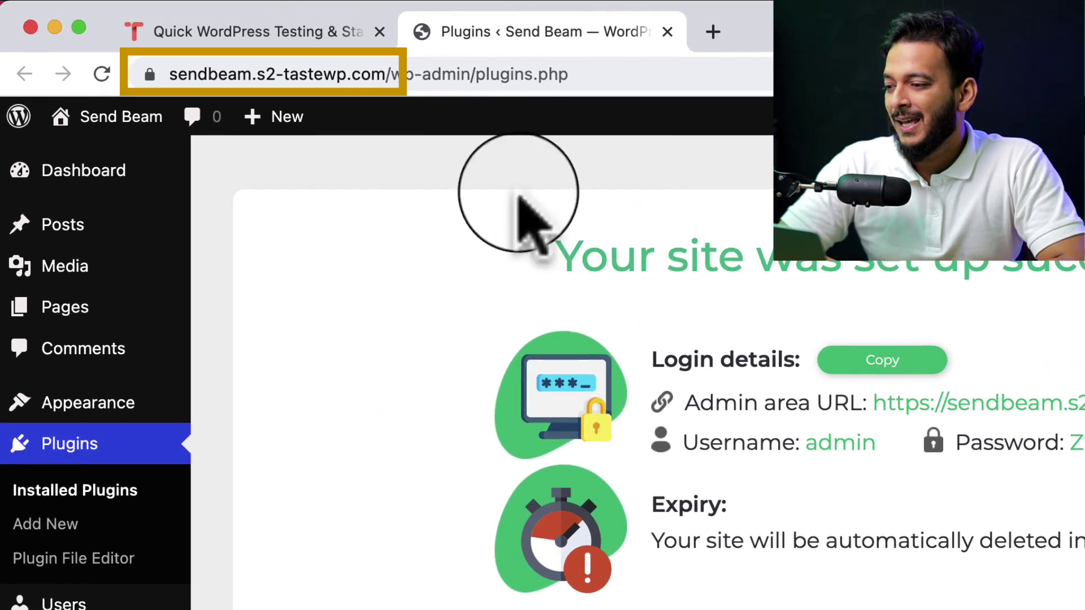
Copy the base address sendbeam.s2-tastewp.com, paste it into a new tab, and scroll its homepage.
drag(386, 74, 185, 74)
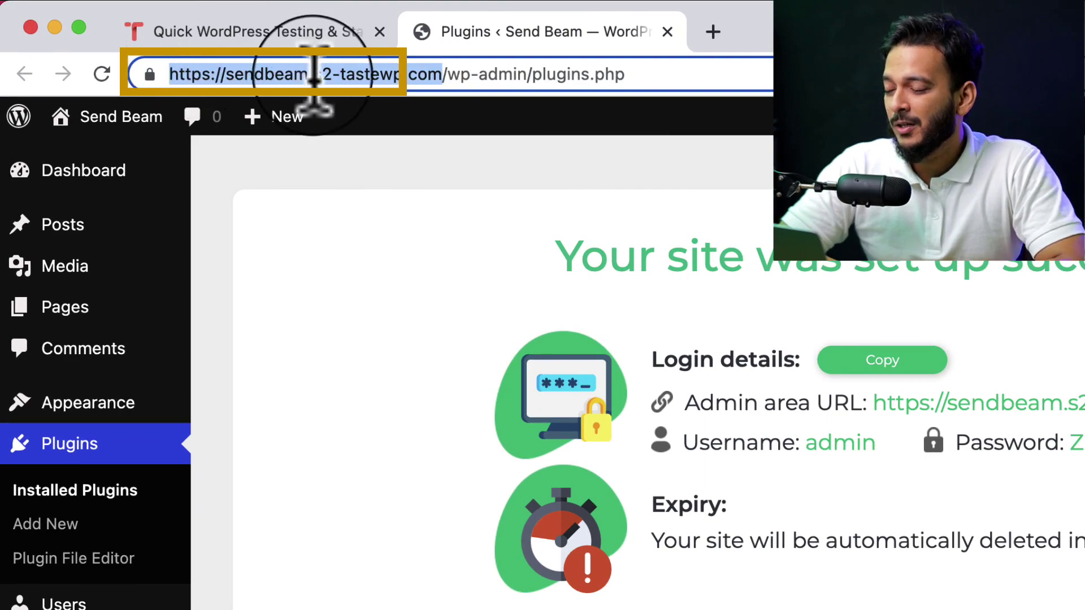
right_click(312, 74)
click(485, 235)
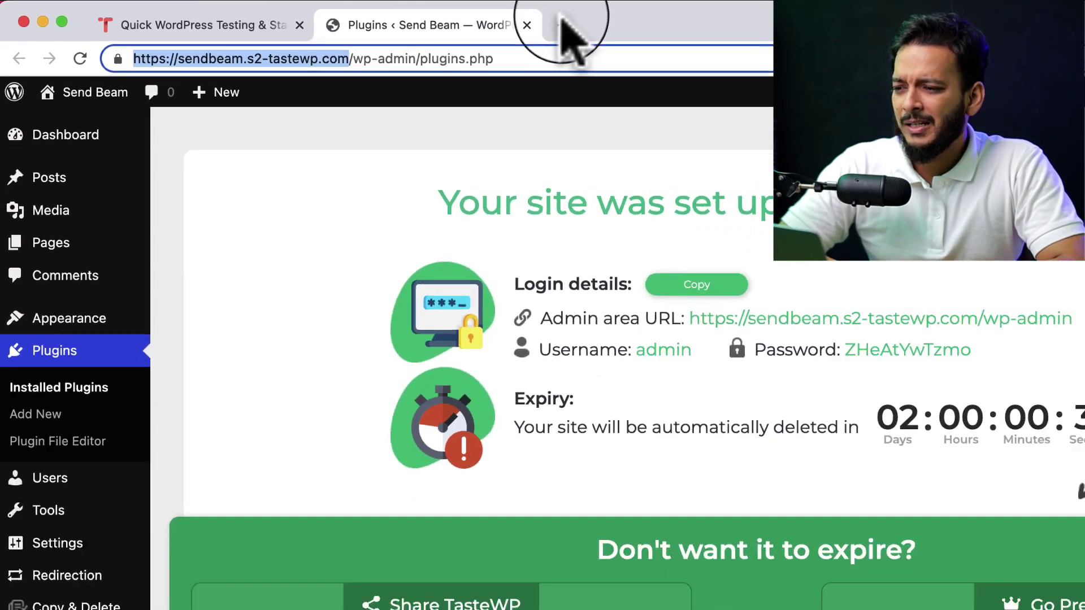
click(561, 26)
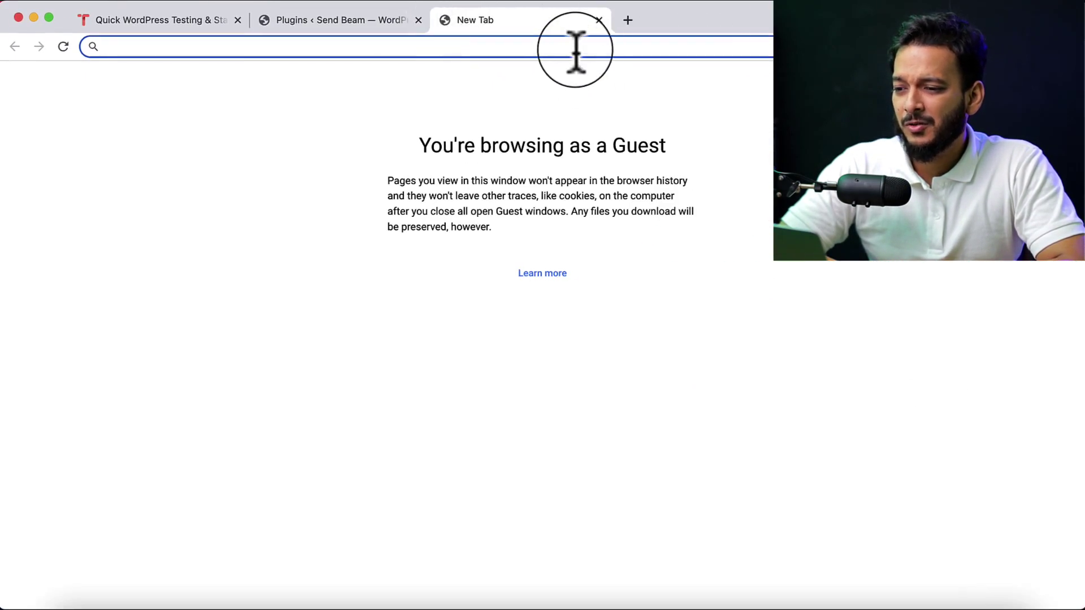
right_click(723, 52)
click(739, 152)
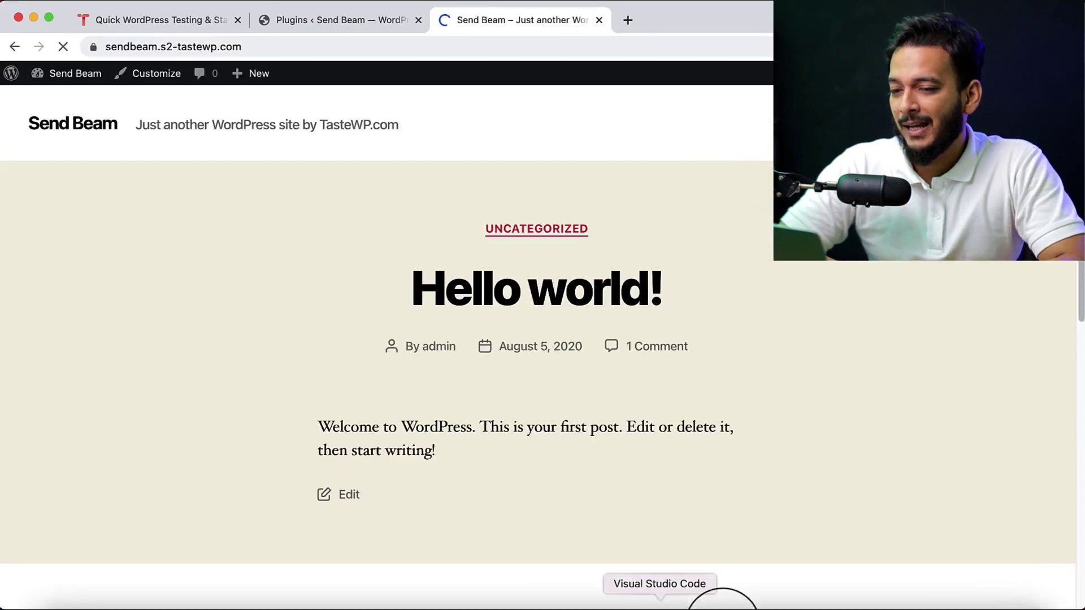
scroll(751, 448, down, 15)
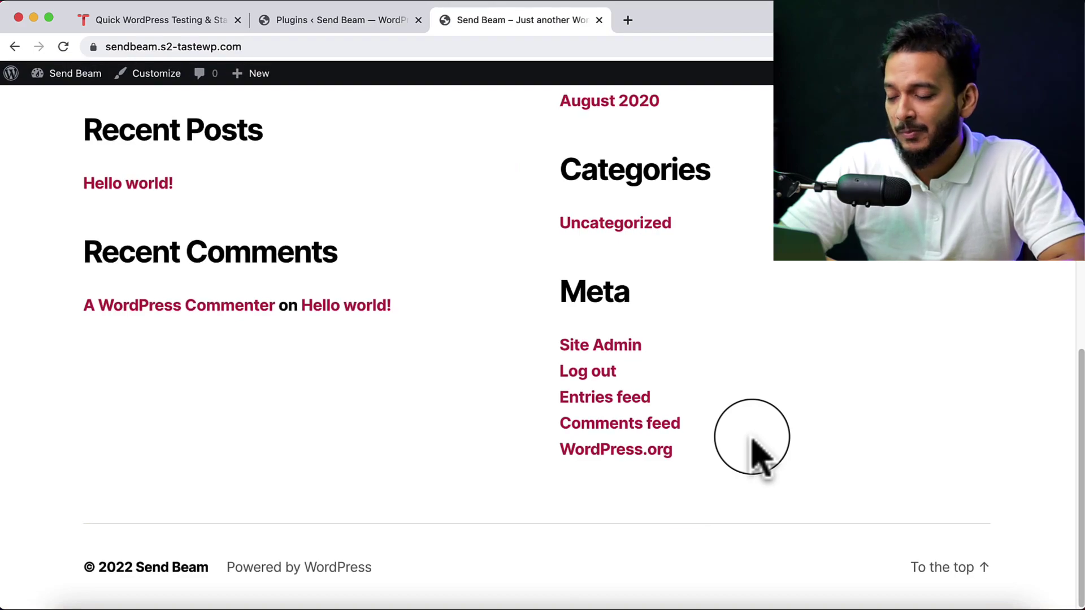
scroll(756, 448, up, 15)
Scroll through the four installed plugins on the admin Plugins tab, then return to the TasteWP credentials tab.
click(355, 20)
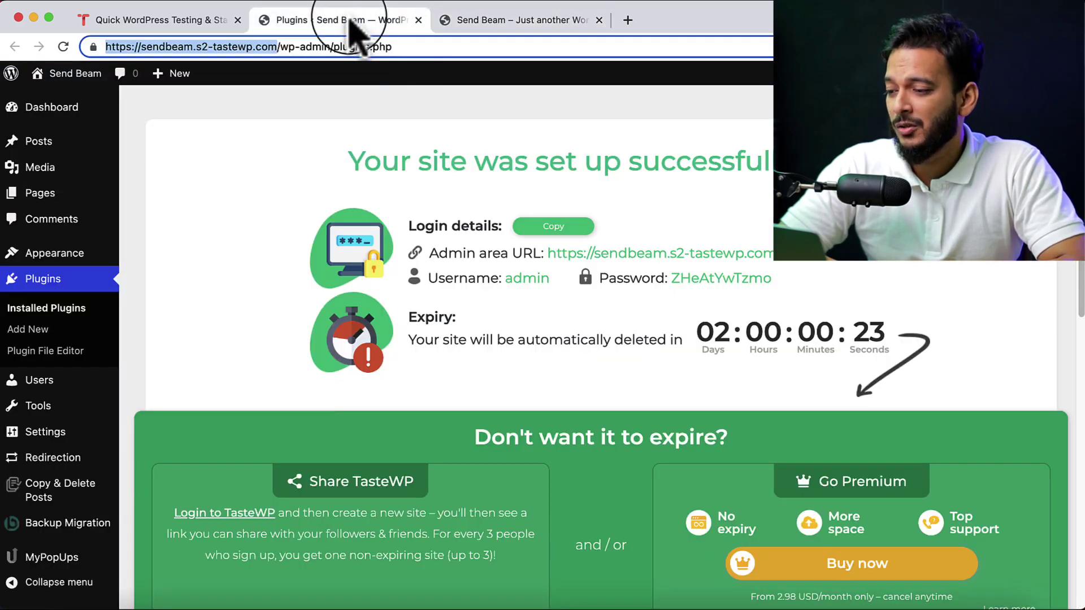
scroll(275, 373, down, 6)
scroll(275, 373, up, 6)
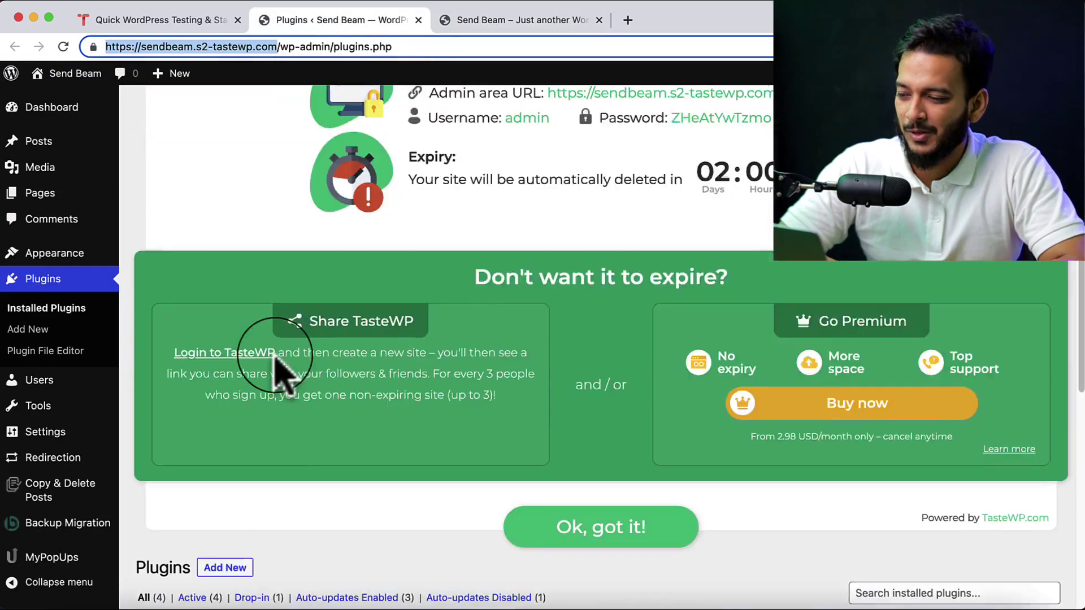
scroll(275, 373, down, 12)
scroll(276, 362, down, 2)
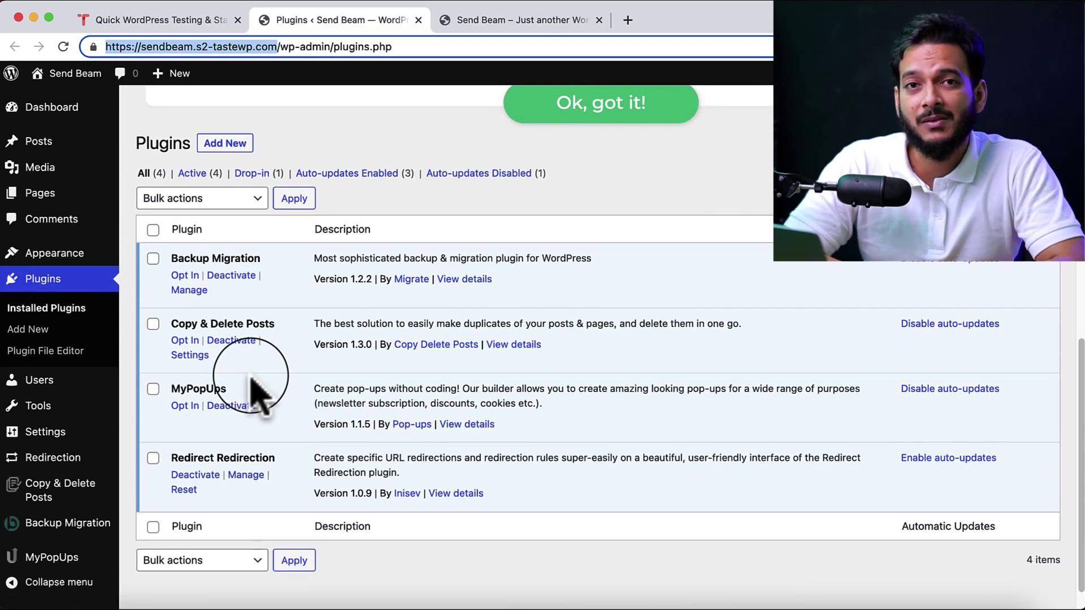
scroll(252, 378, up, 10)
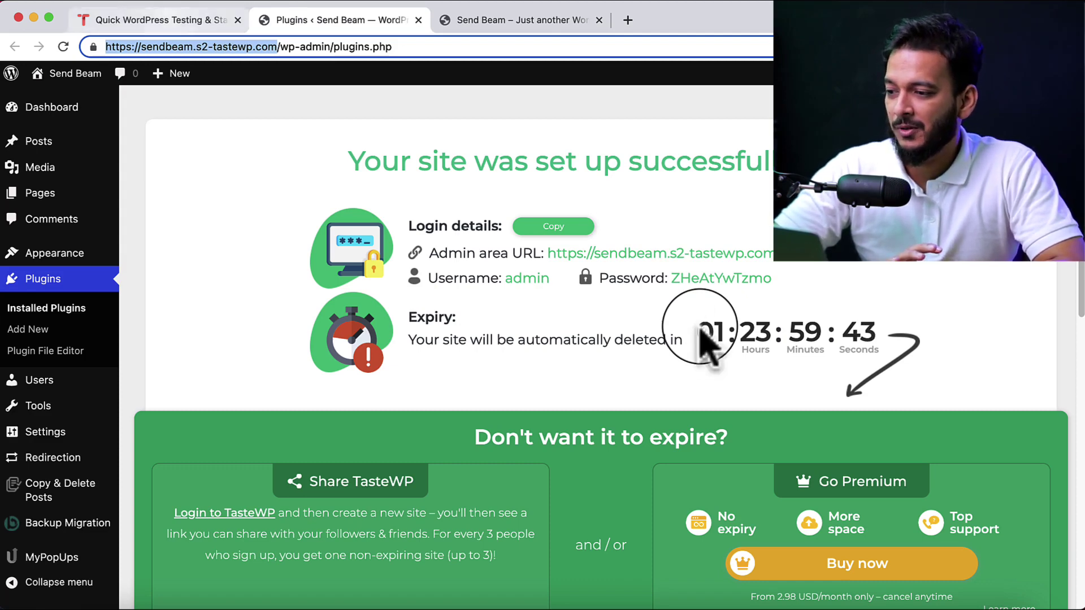
key(super+alt+Left)
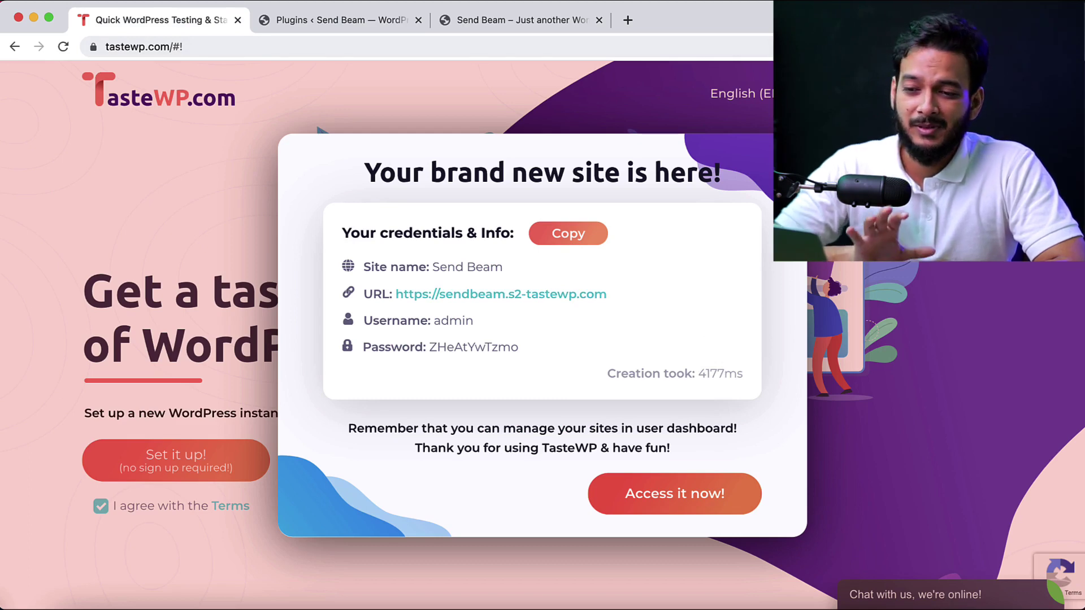